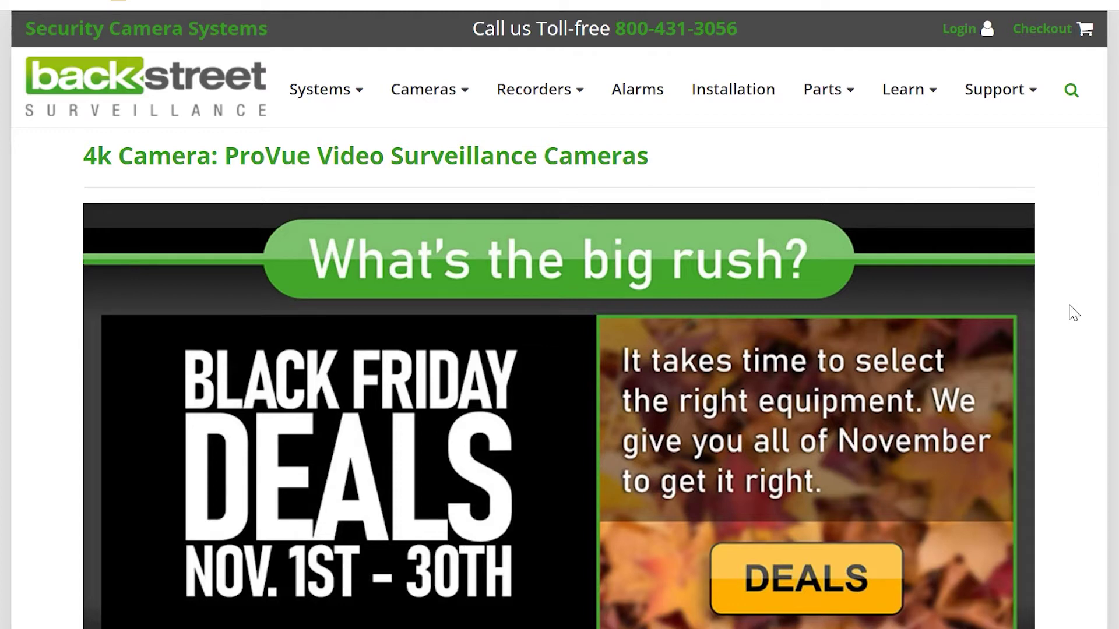
Download Windows Software.zip directly from the Pro-vue Support Software folder inside 3 - Pro-vue Series
mouse_move(1005, 111)
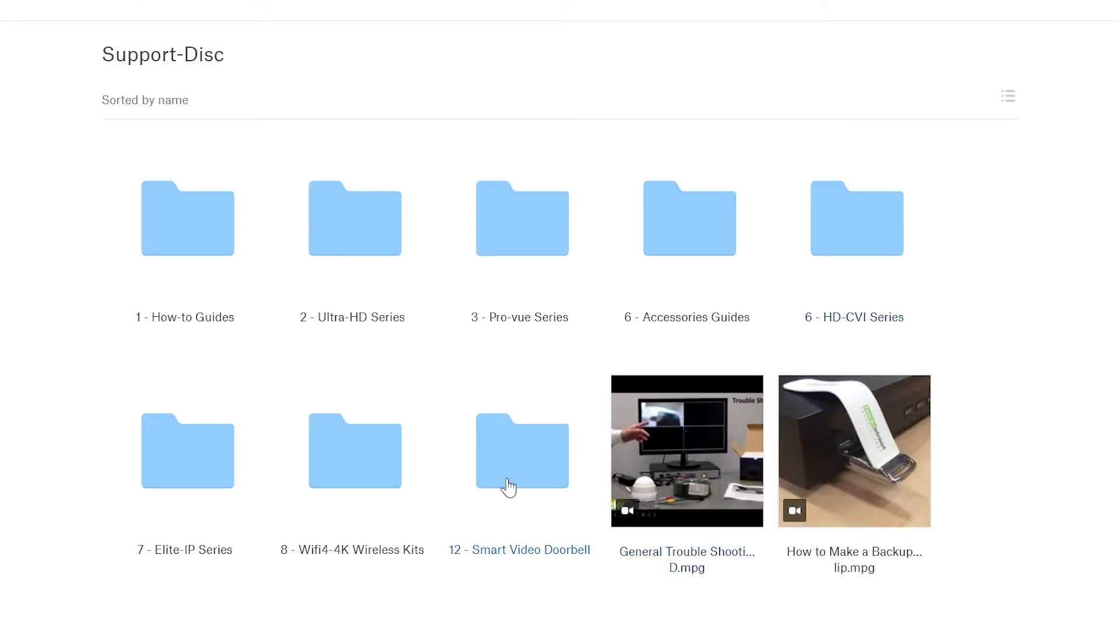
left_click(522, 261)
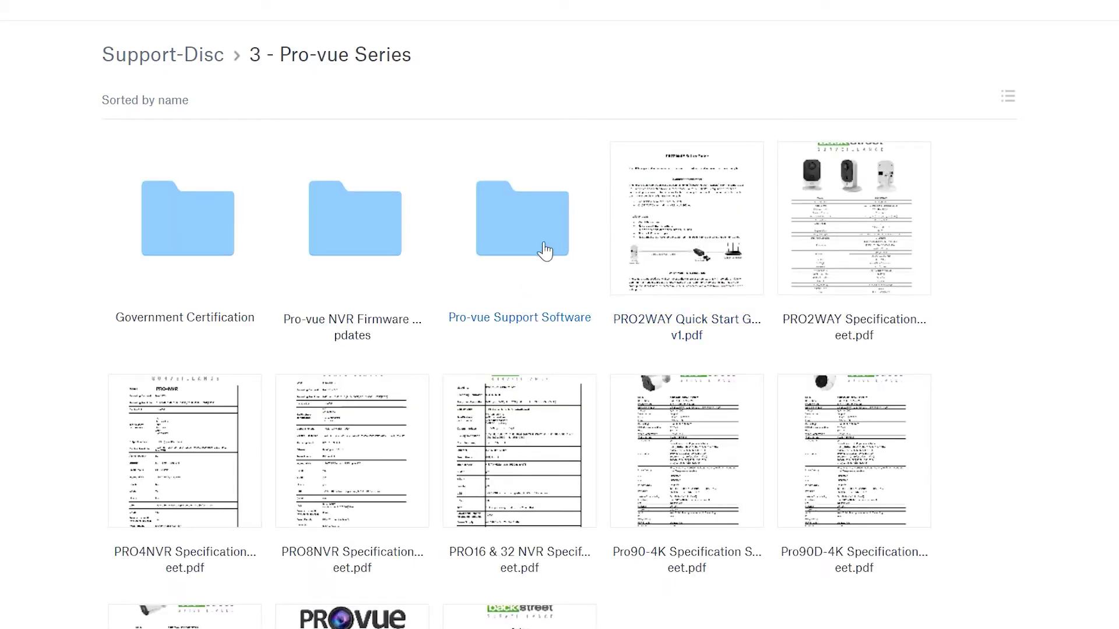
left_click(541, 251)
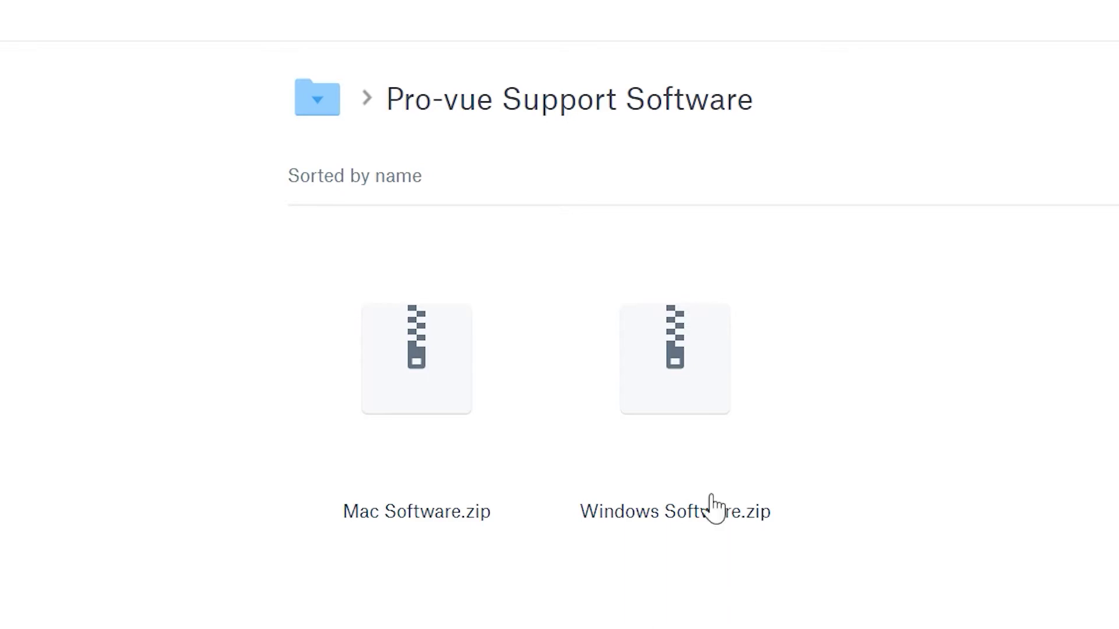
left_click(681, 408)
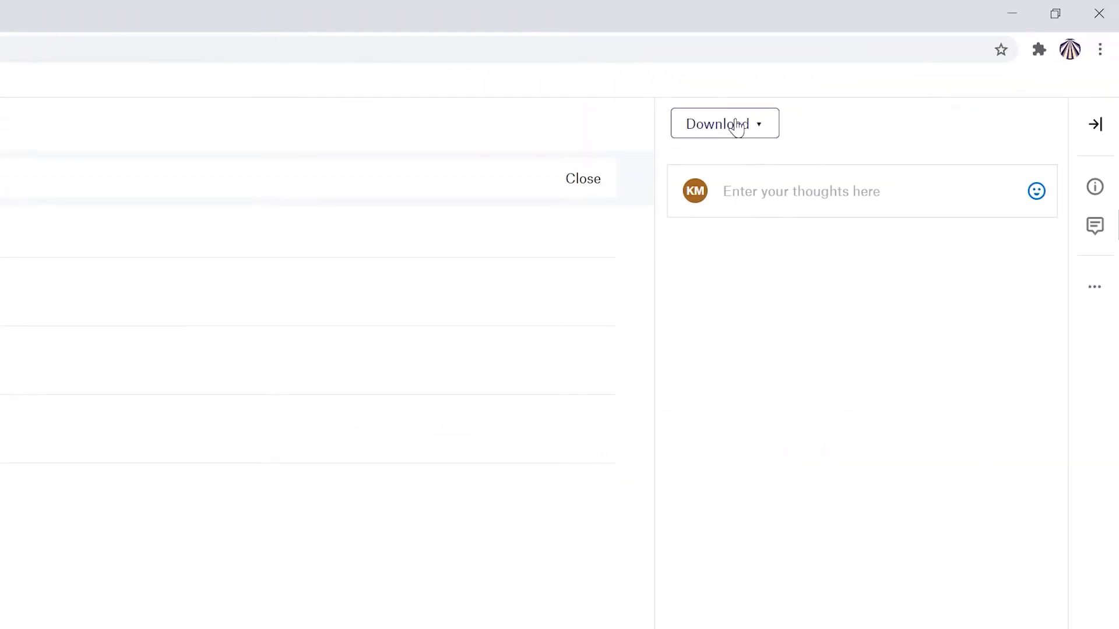
left_click(736, 126)
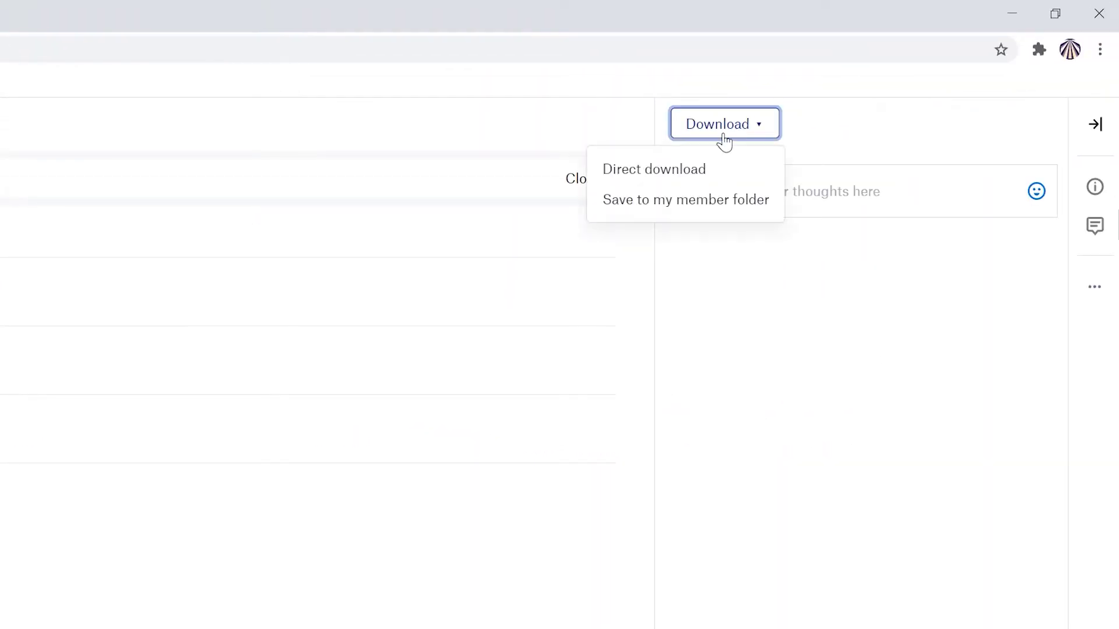
left_click(692, 168)
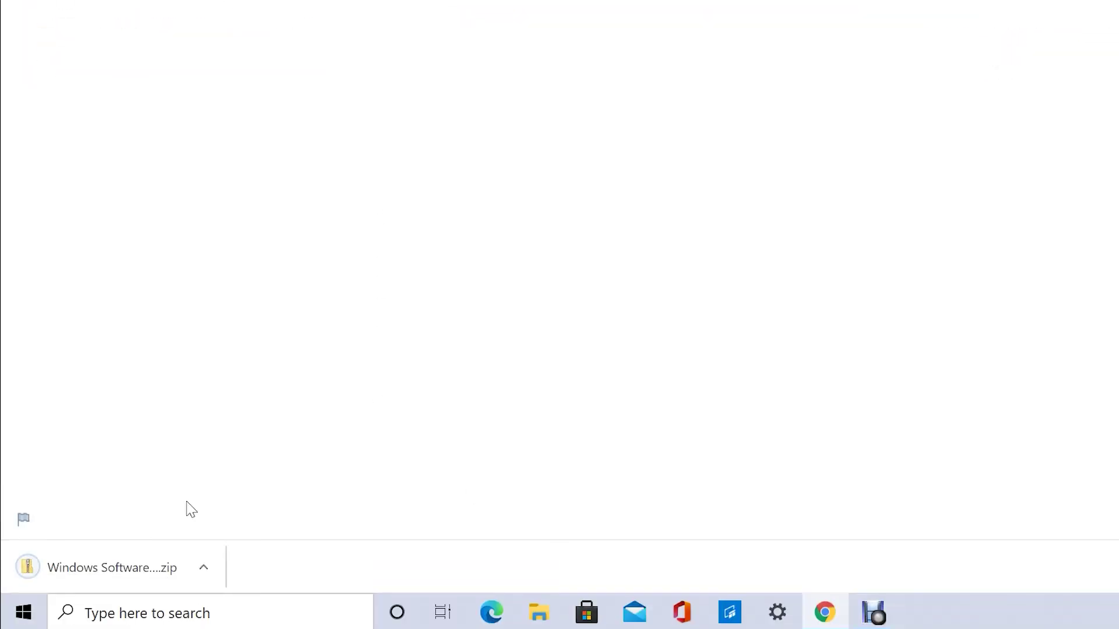
Open the downloaded Windows Software archive and extract all its files into the Downloads folder
left_click(70, 586)
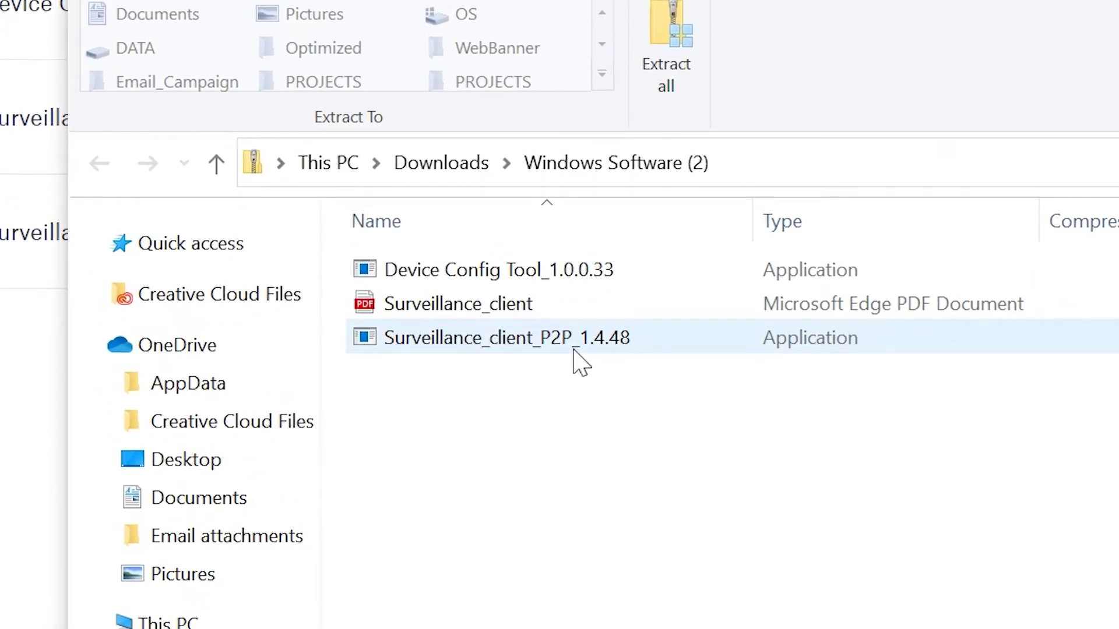
double_click(574, 349)
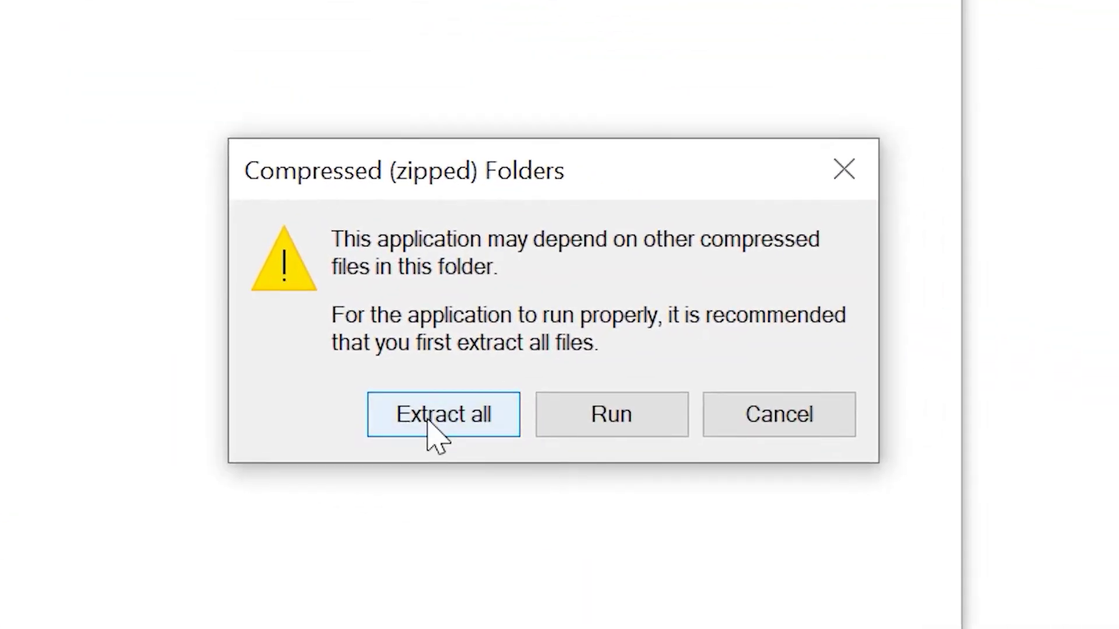
left_click(436, 434)
left_click(732, 574)
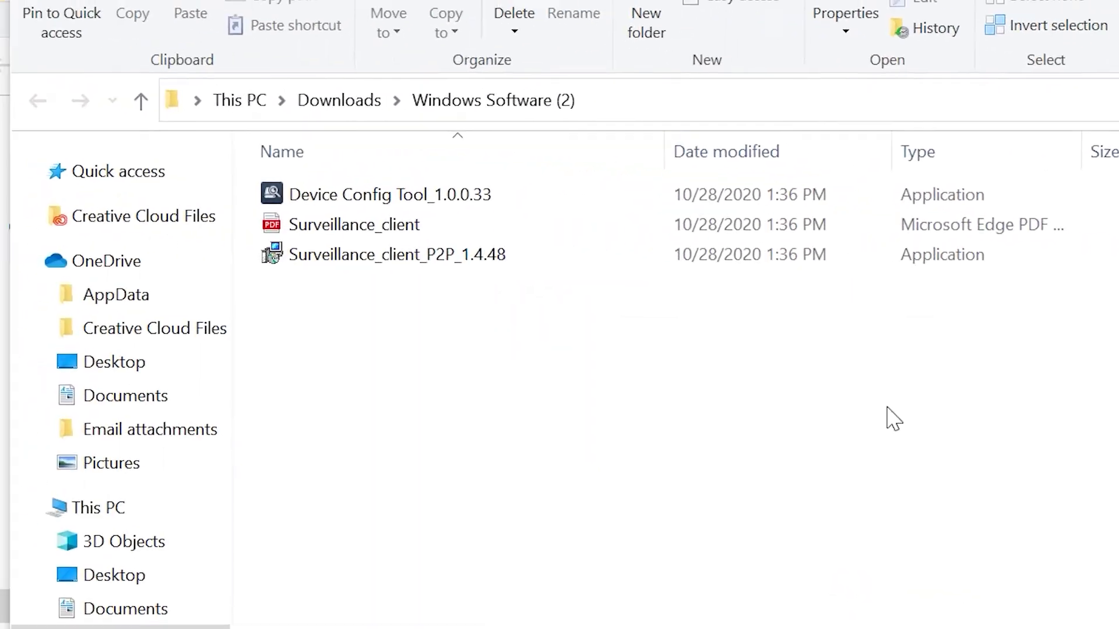
Install Surveillance_client_P2P_1.4.48 in the default destination folder with a desktop icon
left_click(369, 262)
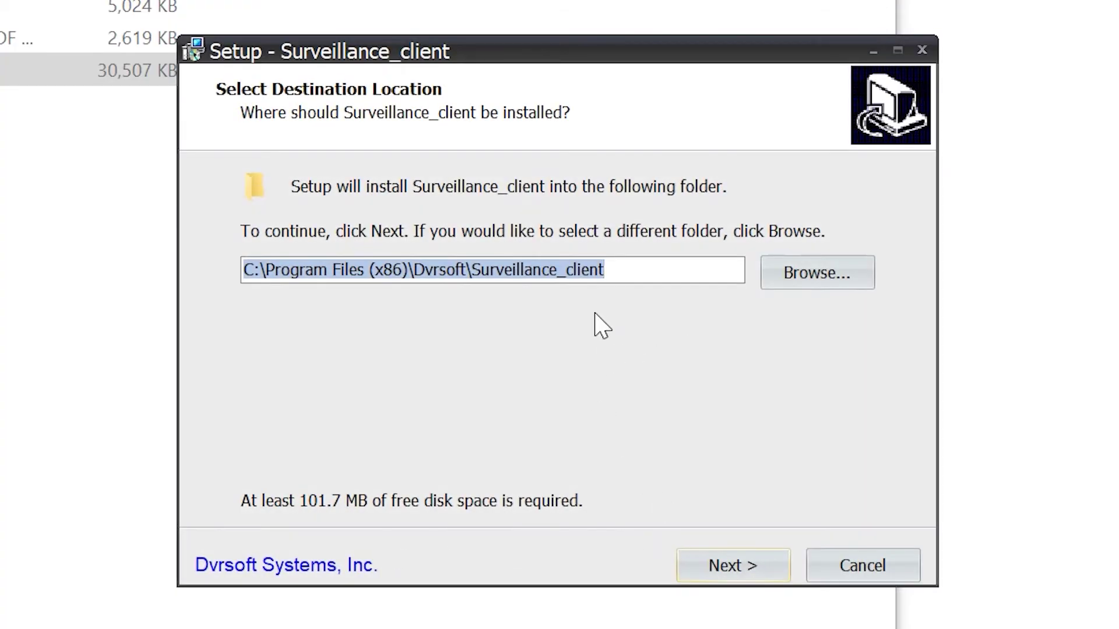
left_click(728, 573)
left_click(743, 574)
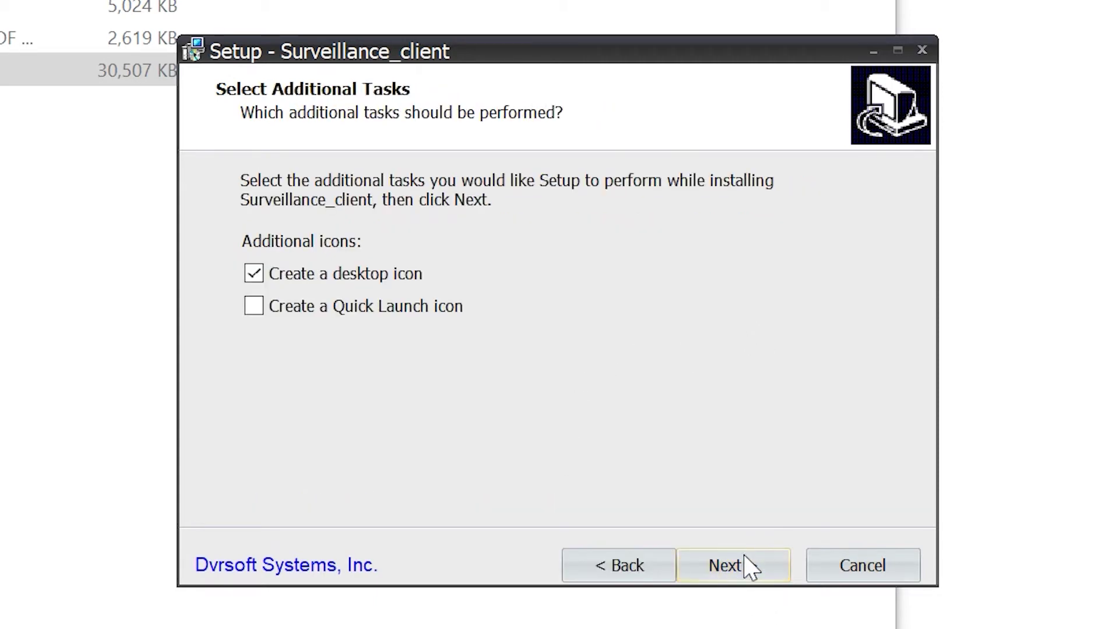
left_click(748, 568)
left_click(746, 569)
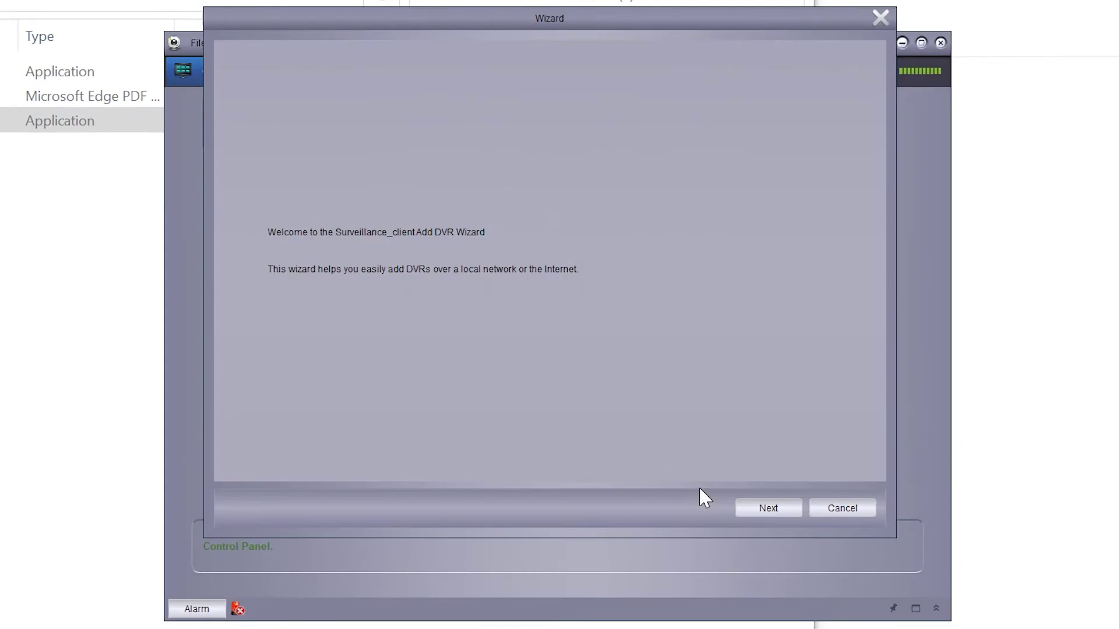
In the Add DVR Wizard, choose the online device at 192.168.1.121 as the device to add
left_click(780, 505)
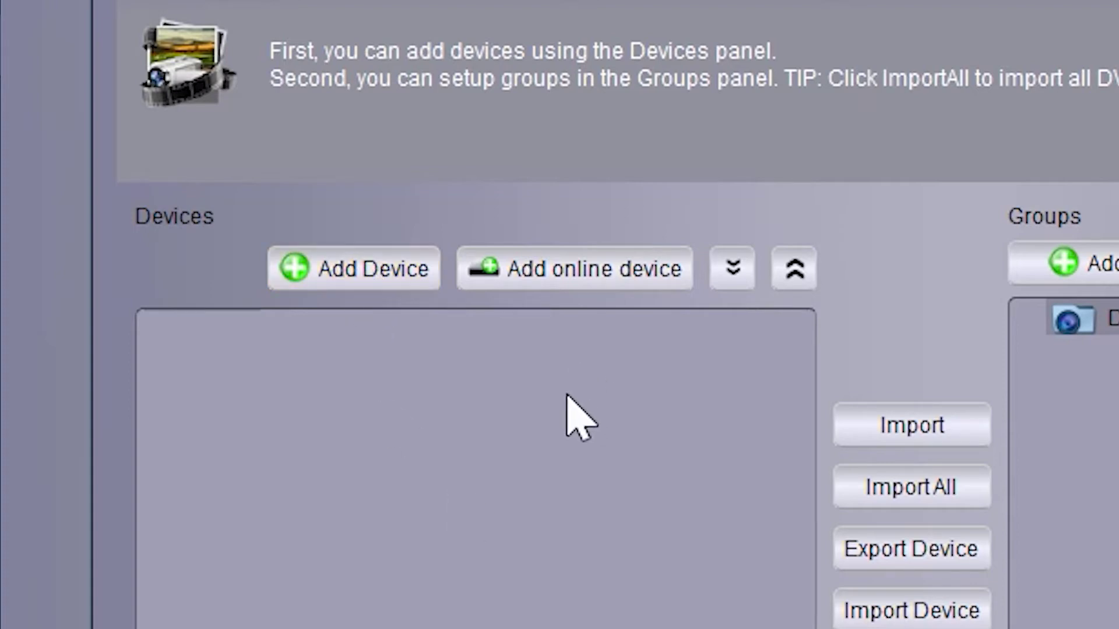
left_click(574, 278)
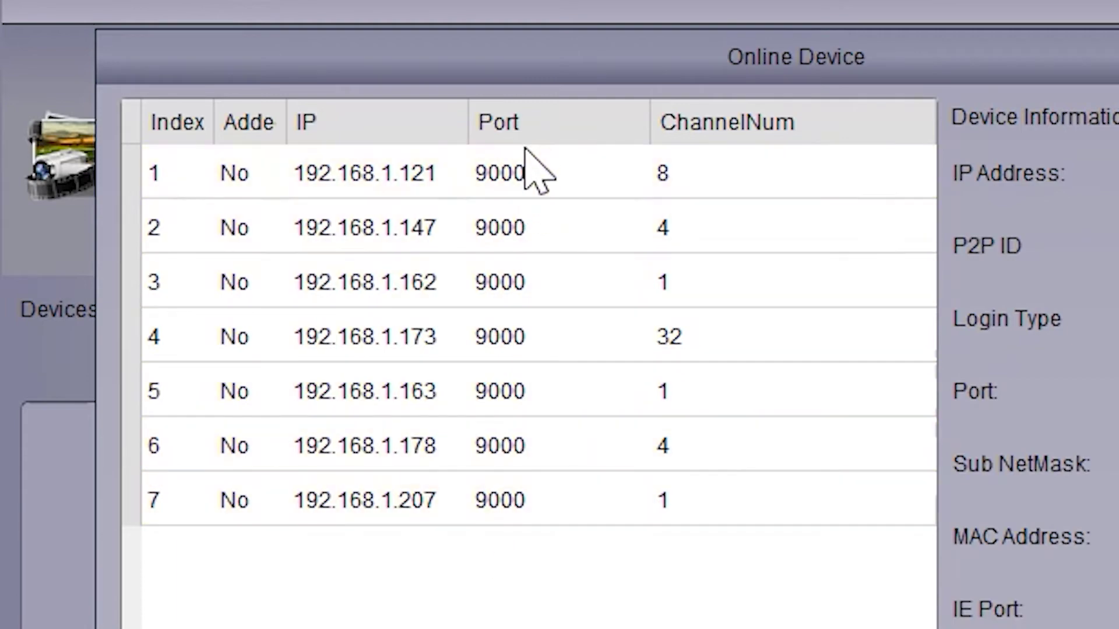
left_click(525, 181)
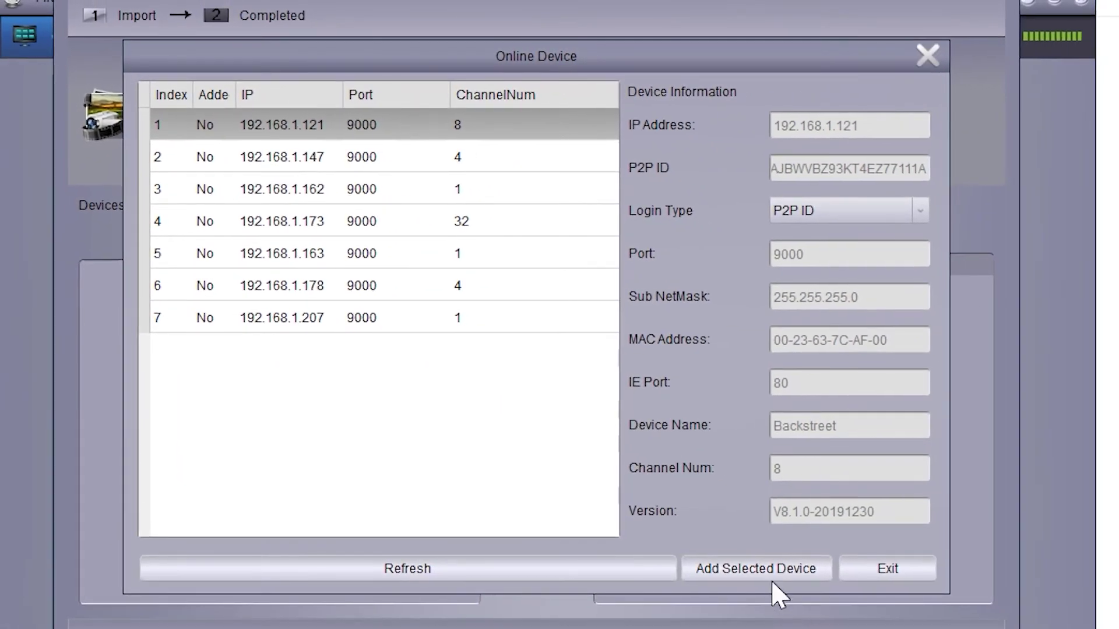
left_click(772, 564)
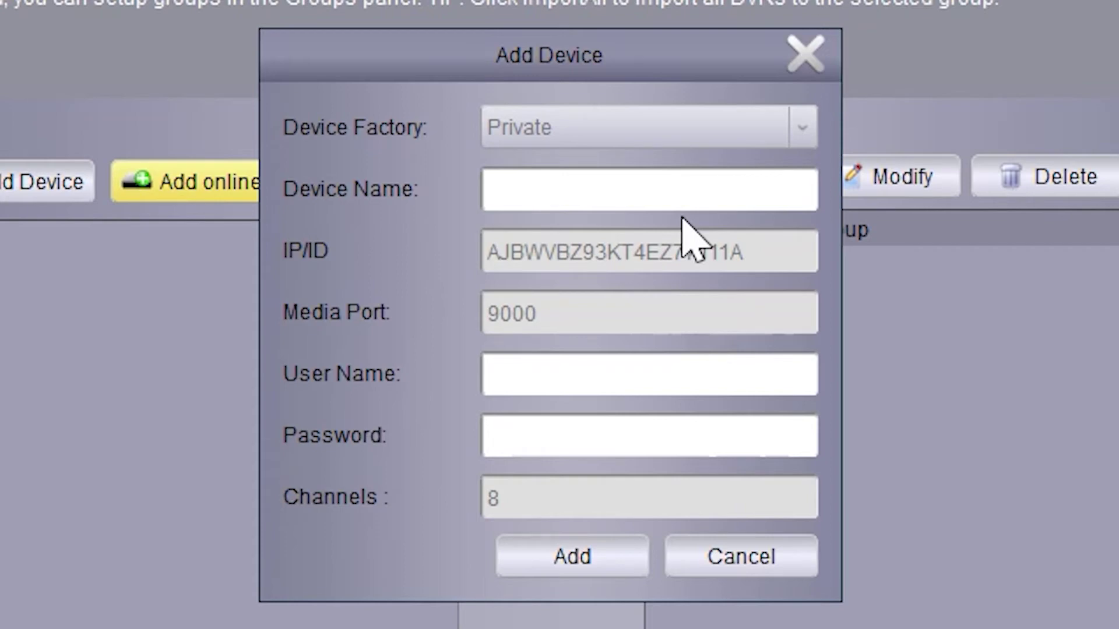
Add the device with the name Cameras, the user name admin and the device password
left_click(699, 189)
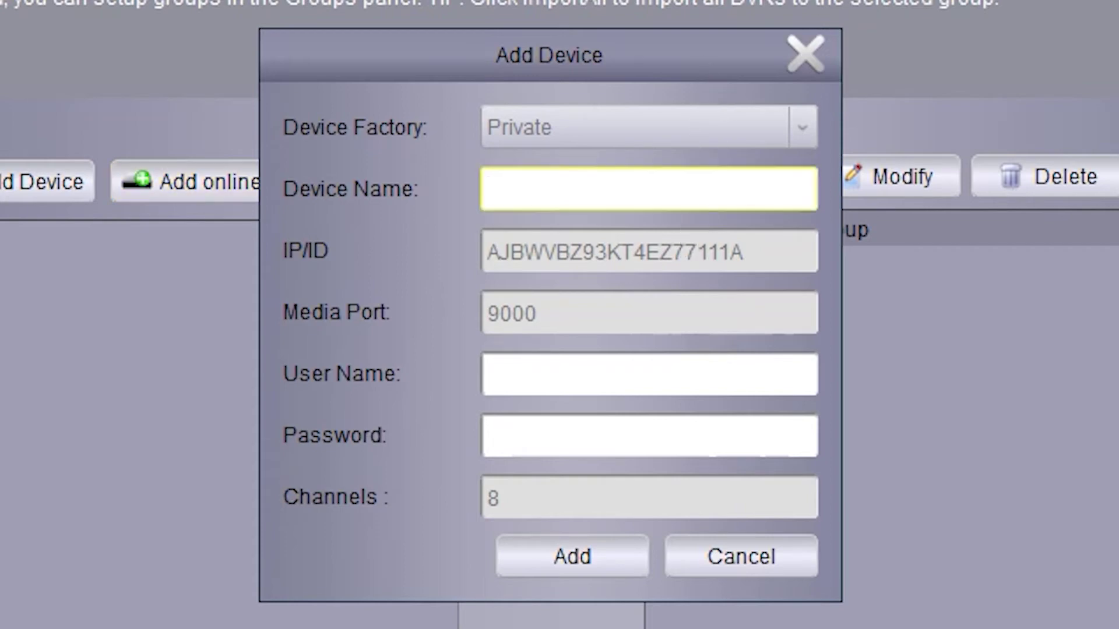
type("Ca")
type("rmeras")
left_click(648, 373)
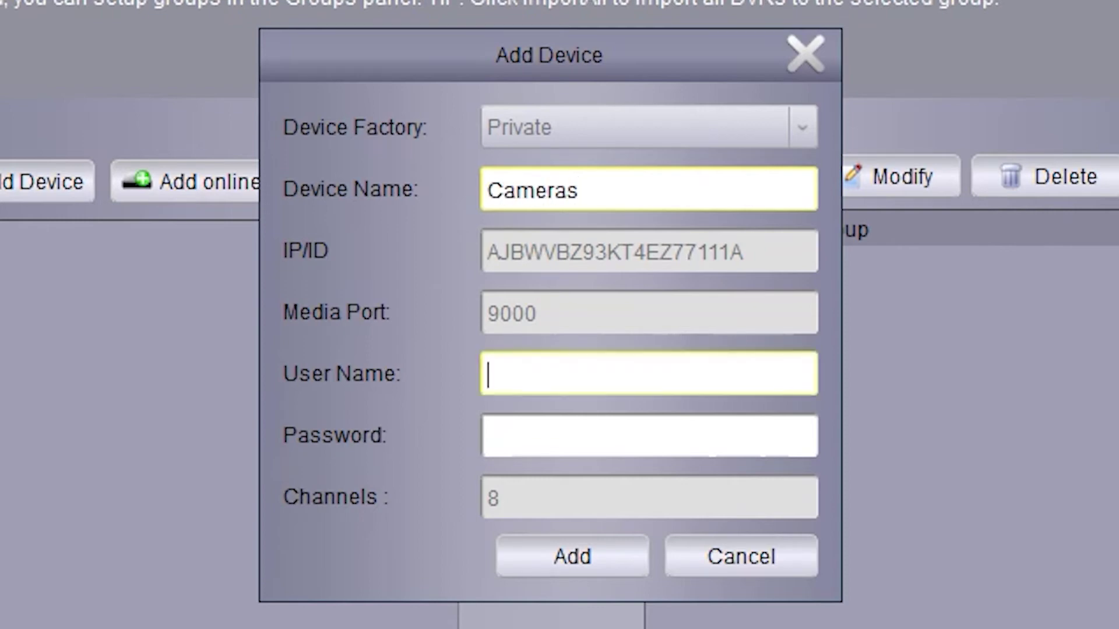
type("adm")
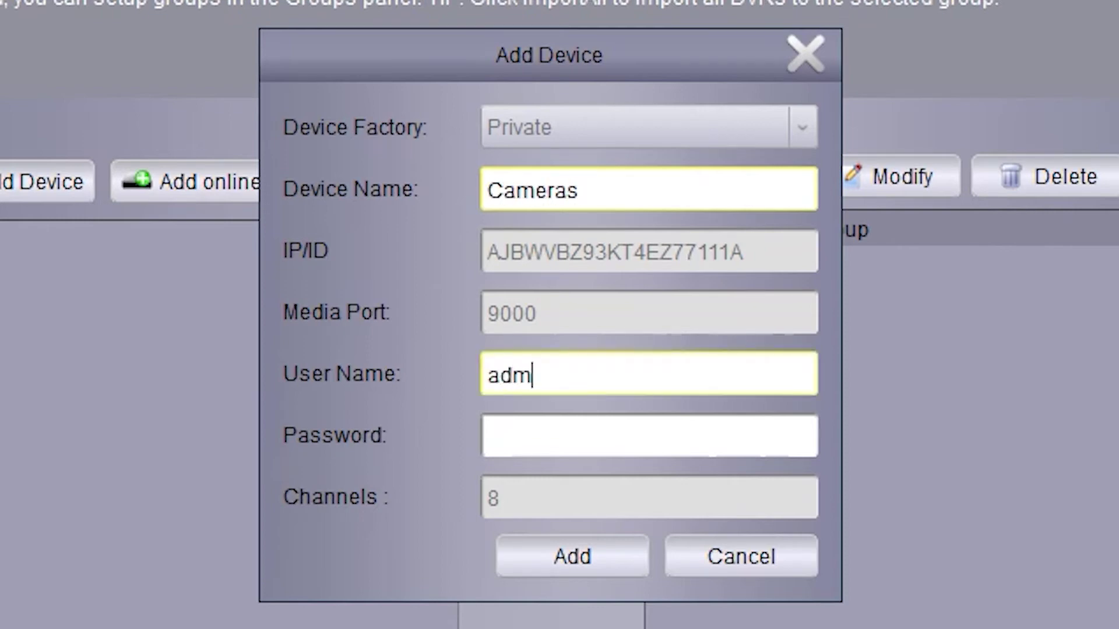
type("in")
left_click(649, 436)
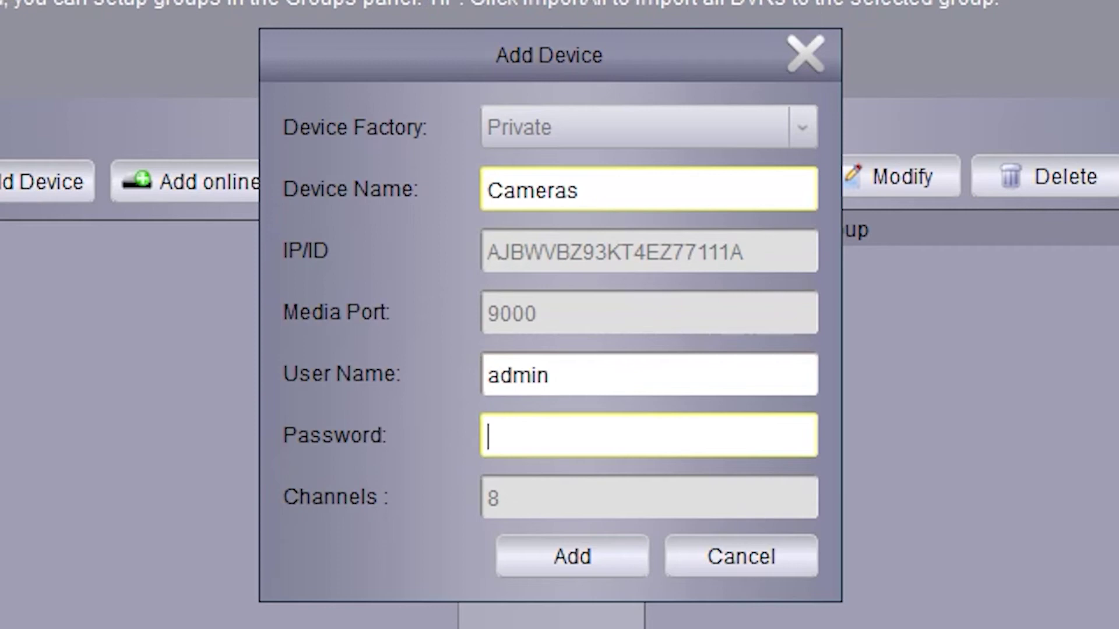
type("••••••")
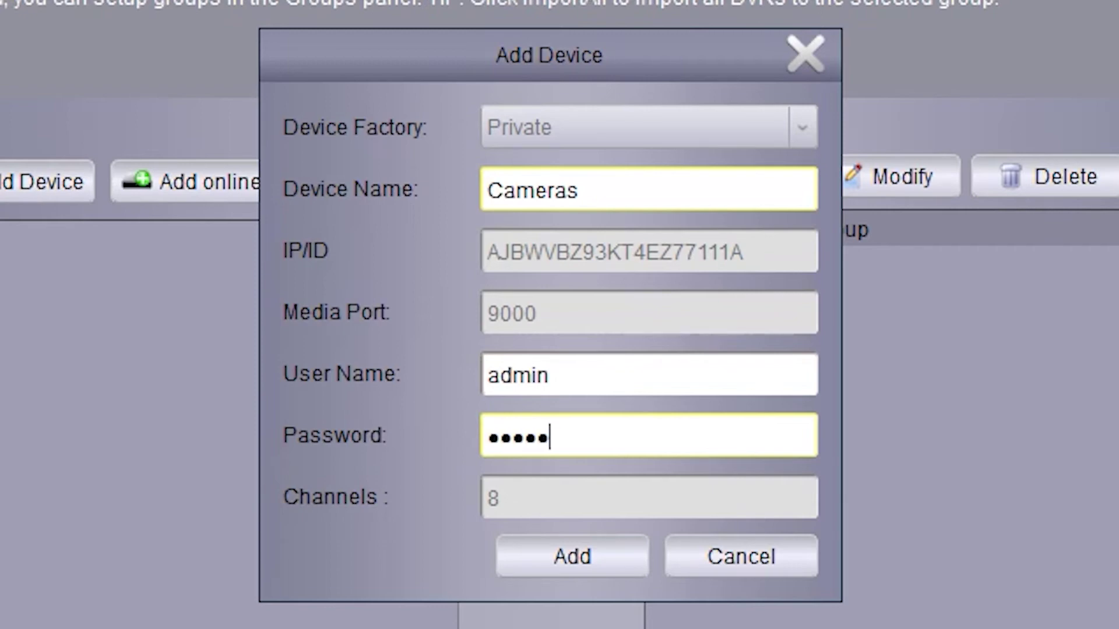
type("•••••")
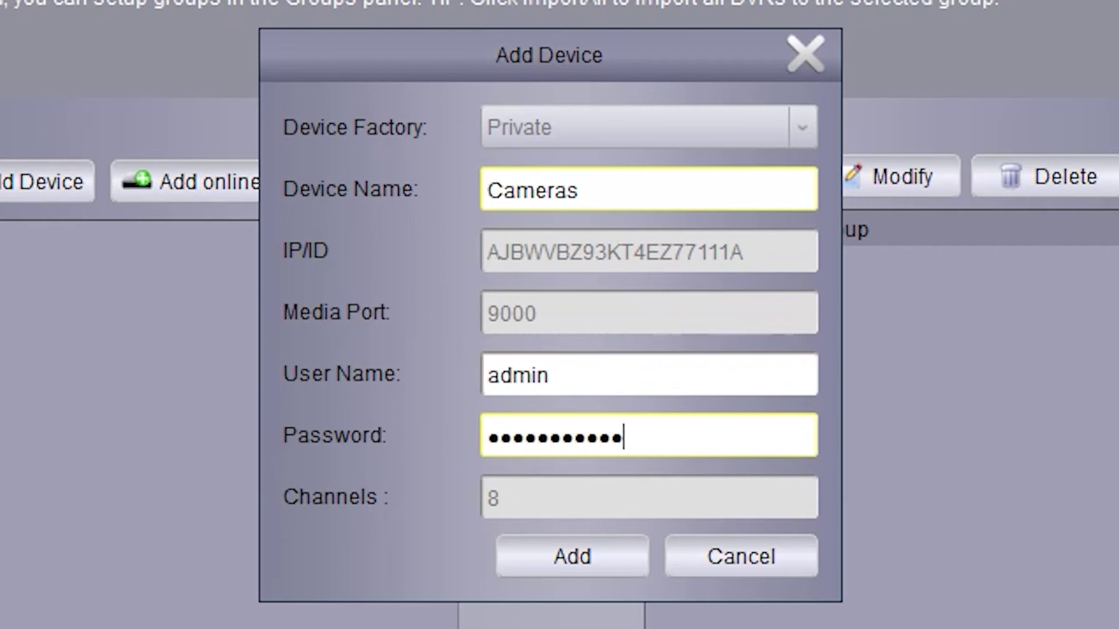
type("•")
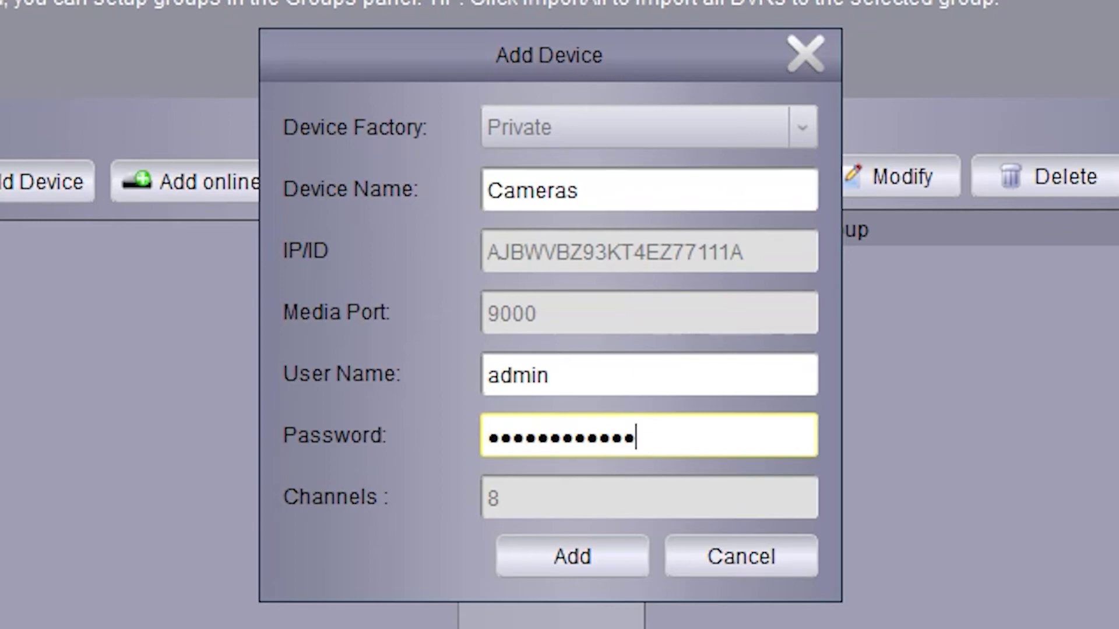
left_click(607, 559)
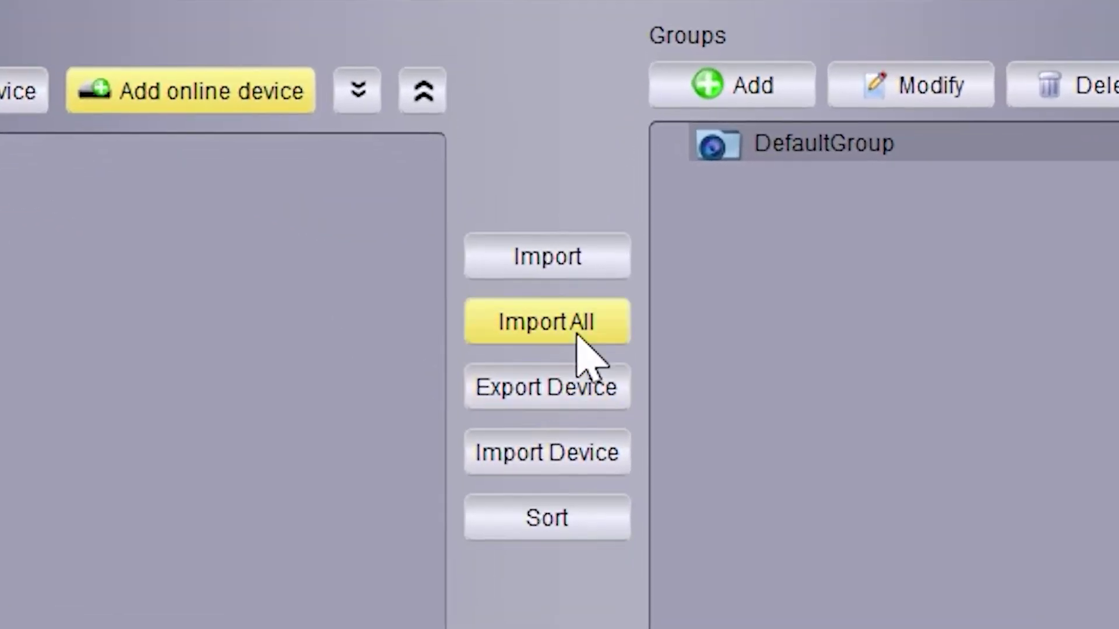
Import all devices into DefaultGroup and finish the wizard
left_click(577, 336)
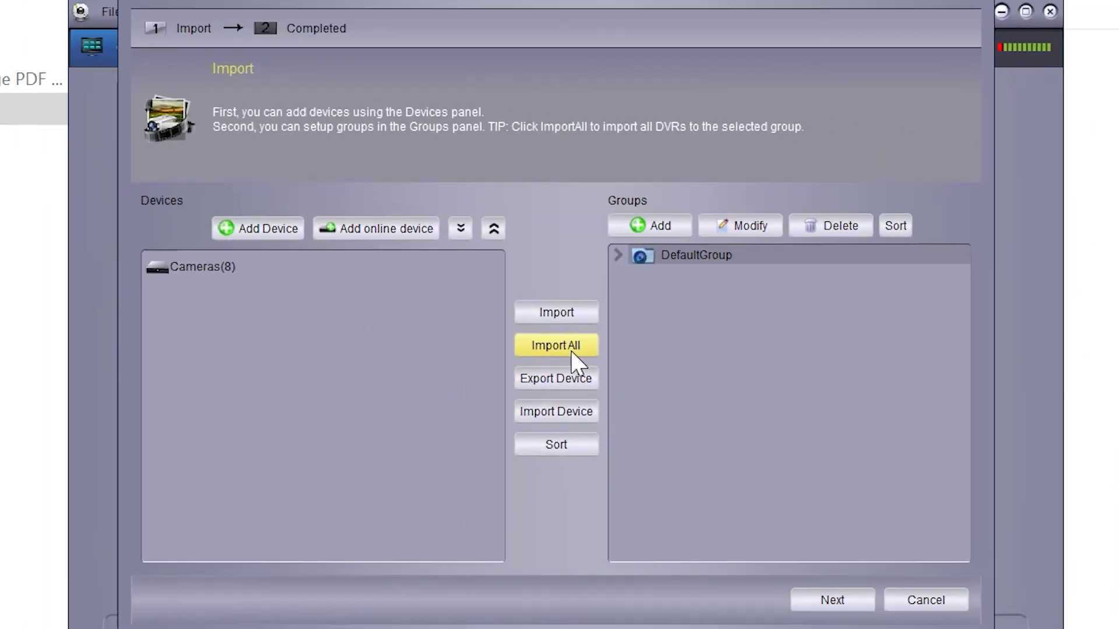
left_click(784, 148)
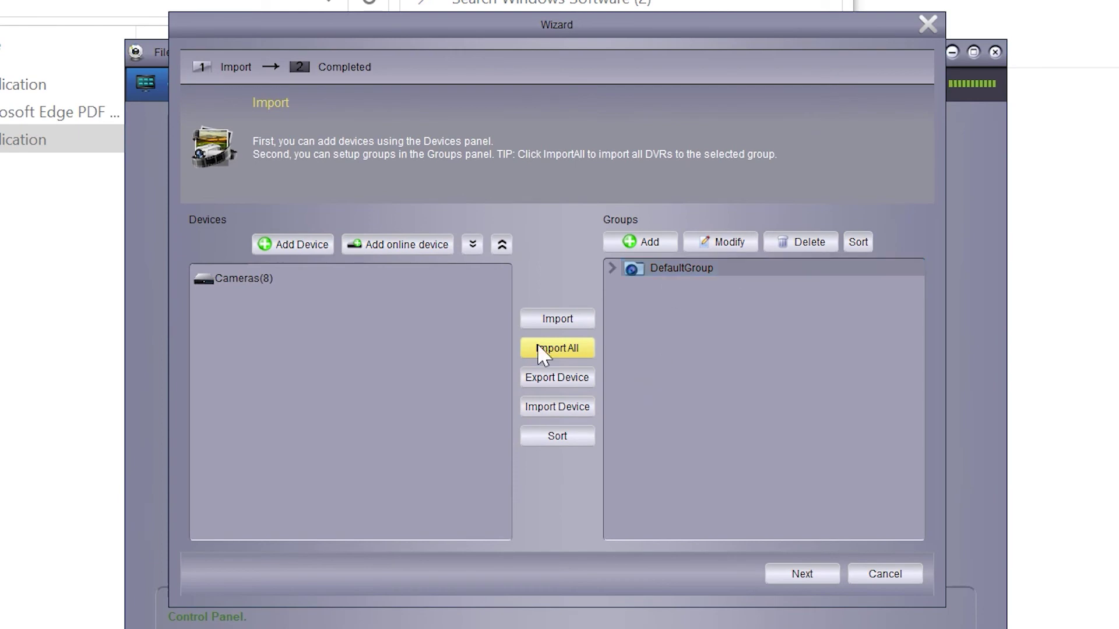
left_click(801, 577)
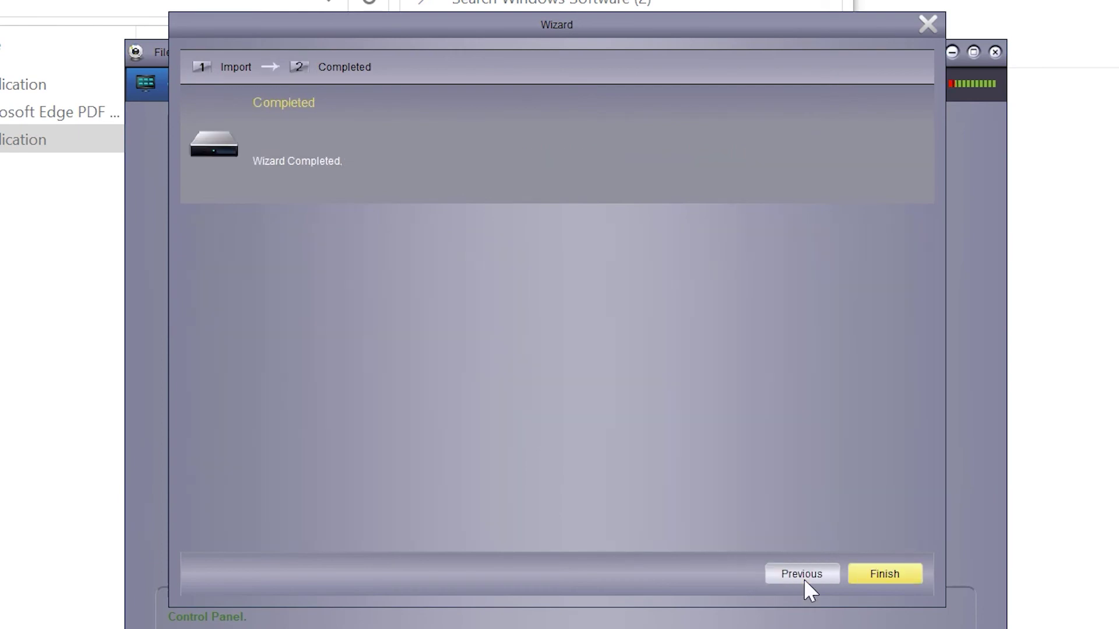
left_click(889, 575)
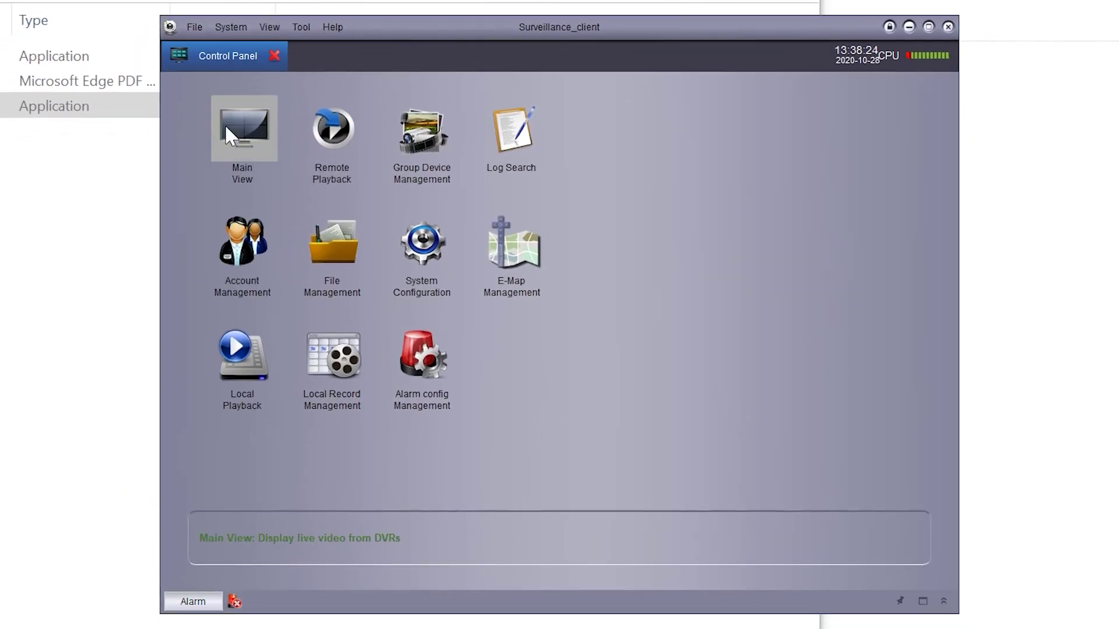
Open Main View, expand DefaultGroup and place the Cameras device in the live view grid
double_click(261, 127)
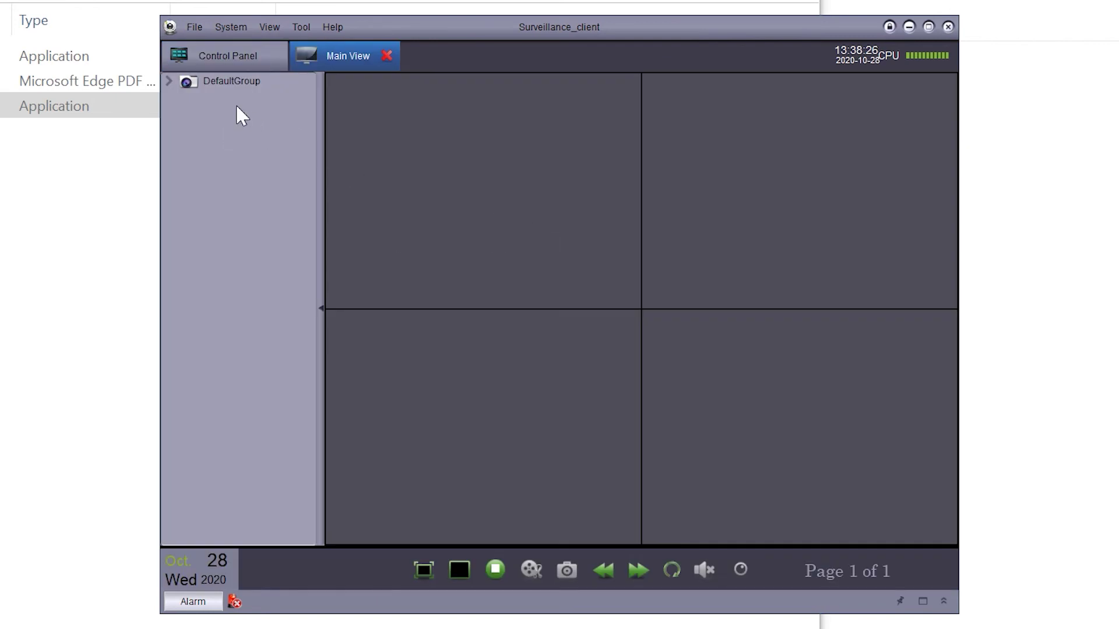
left_click(170, 81)
left_click_drag(427, 161, 427, 160)
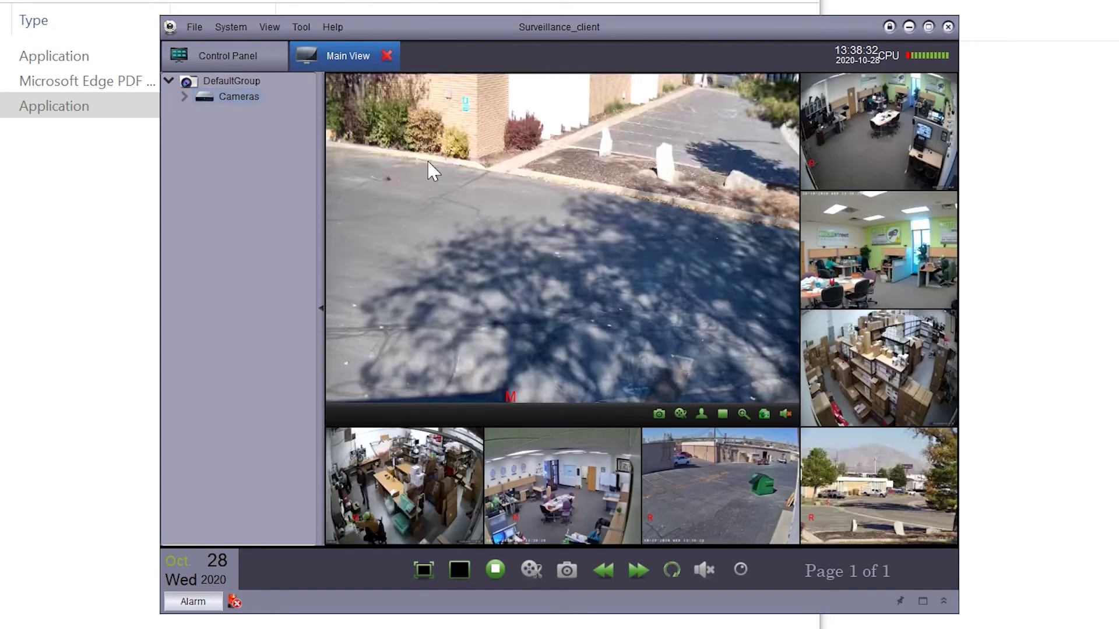
mouse_move(941, 245)
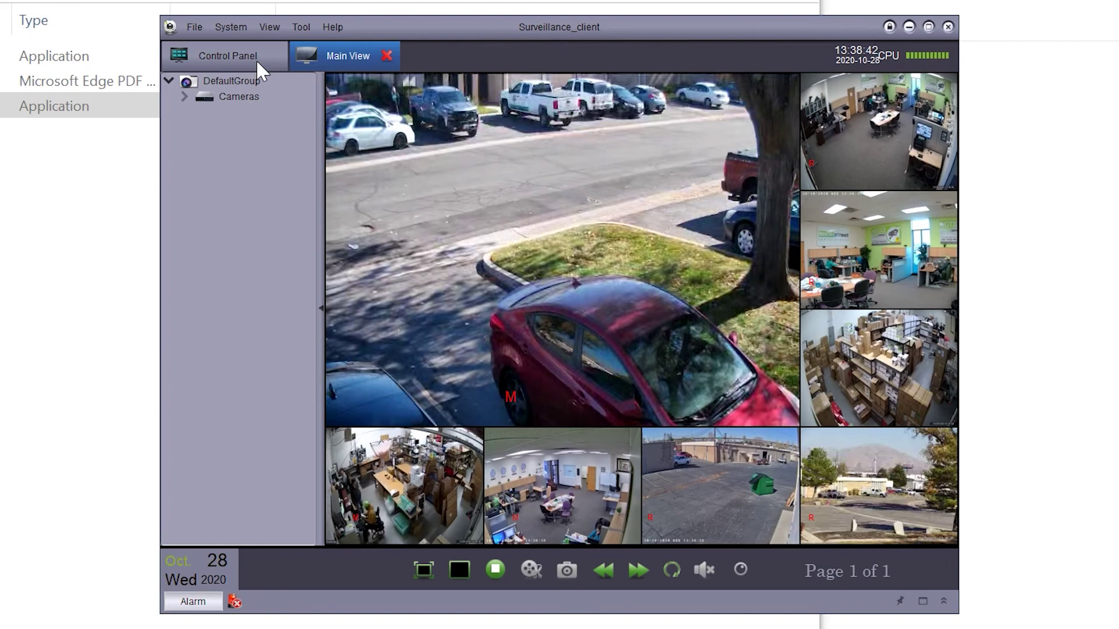
Open Group Device Management from the Control Panel and start adding a device manually
left_click(257, 59)
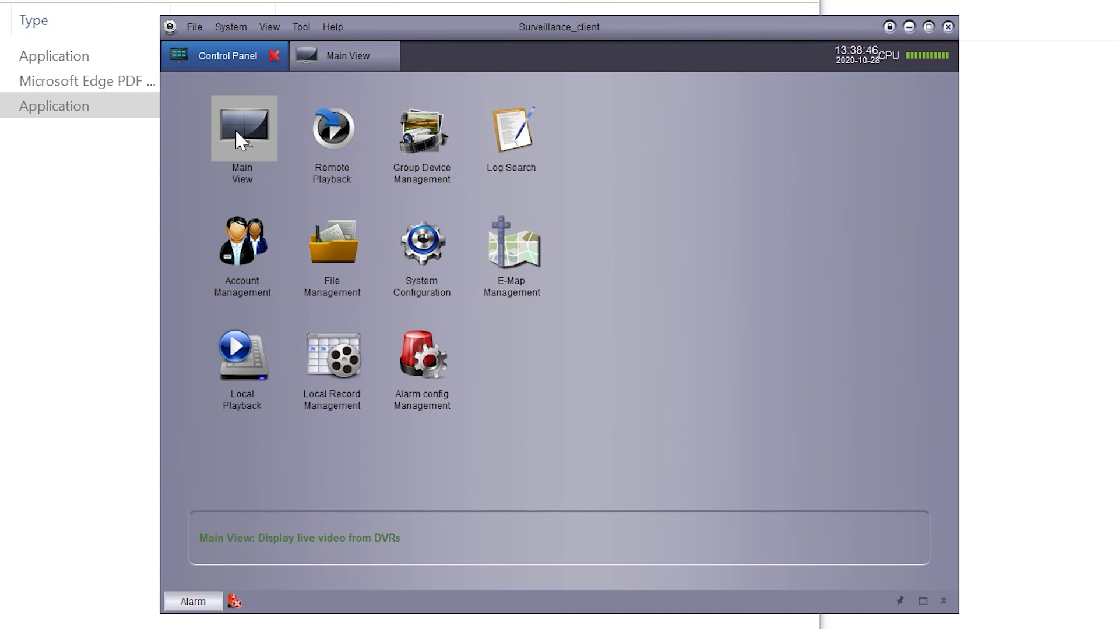
left_click(410, 134)
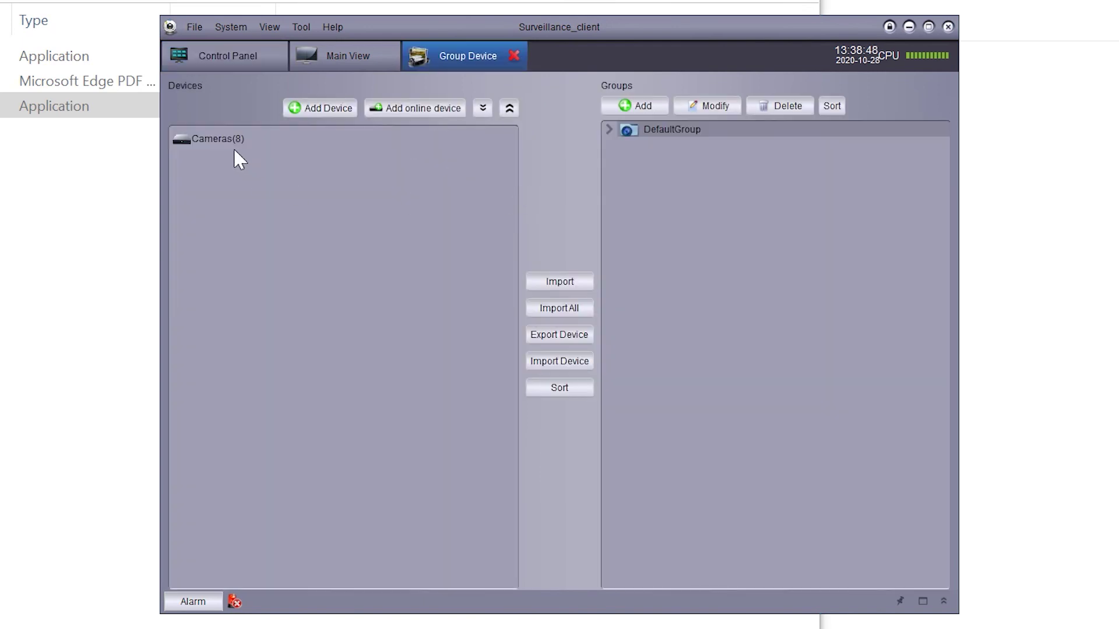
mouse_move(231, 145)
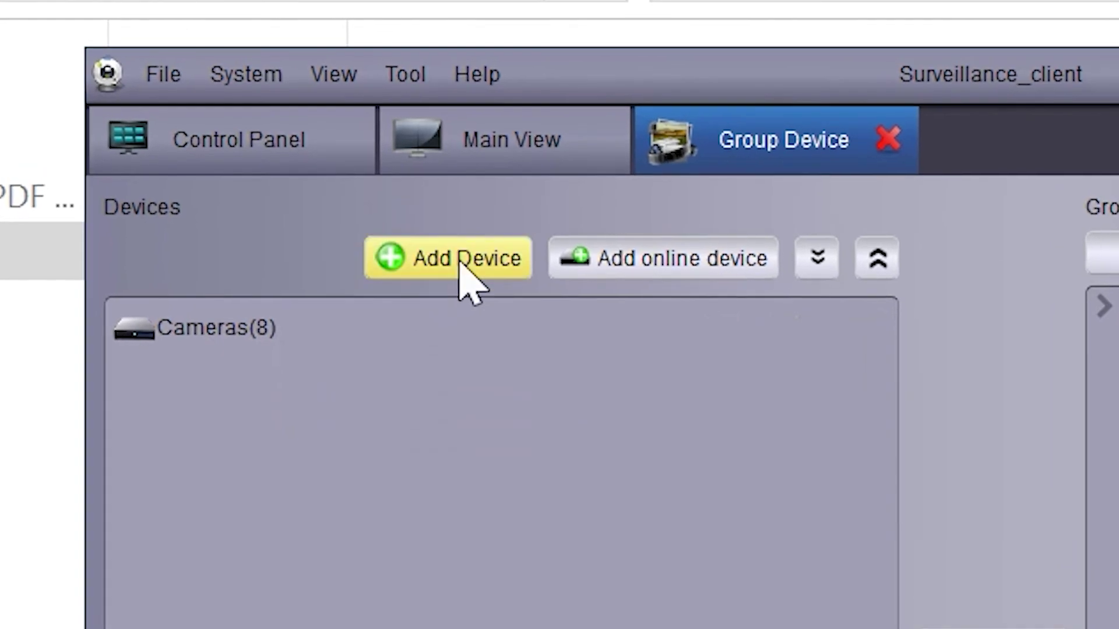
left_click(325, 109)
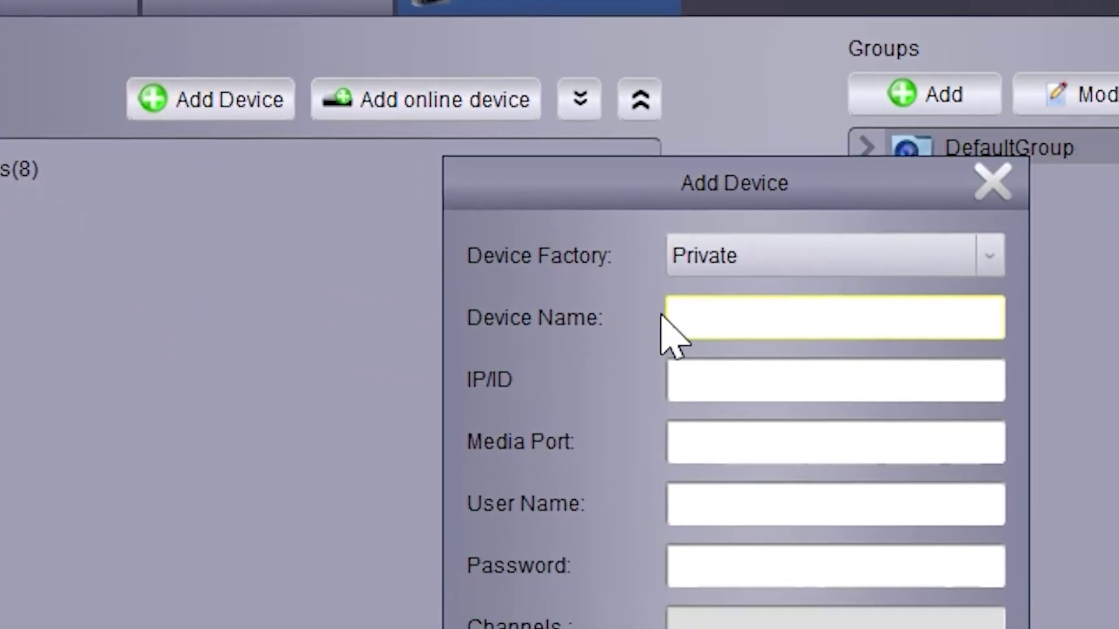